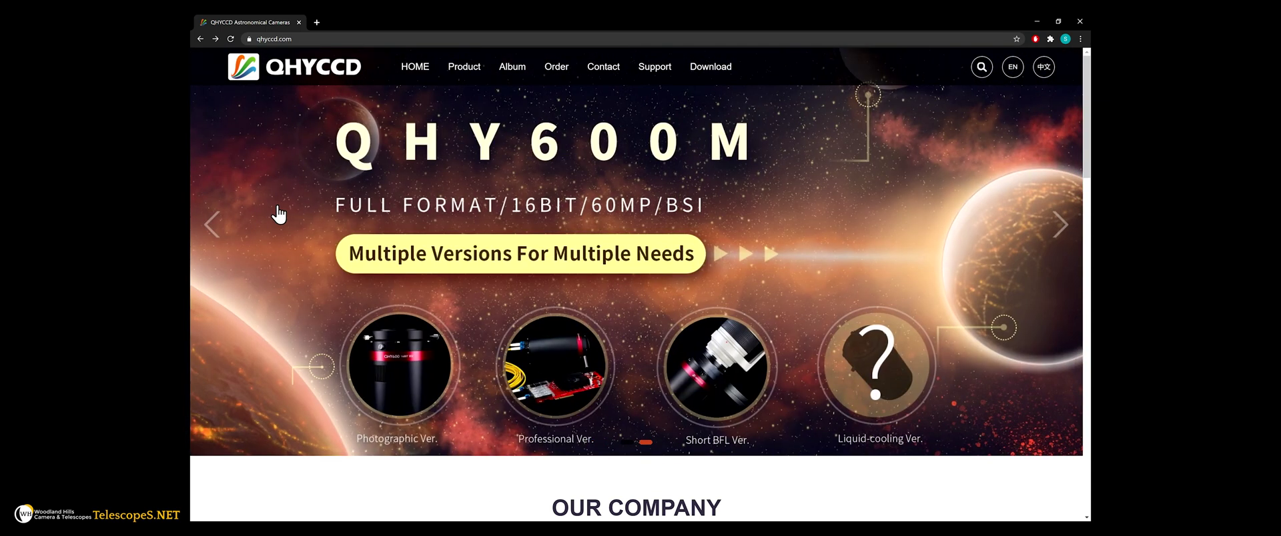
Download the beta Windows System Pack from the QHYCCD download page and look through the third-party software listed there.
left_click(711, 67)
scroll(714, 193, "down", 2)
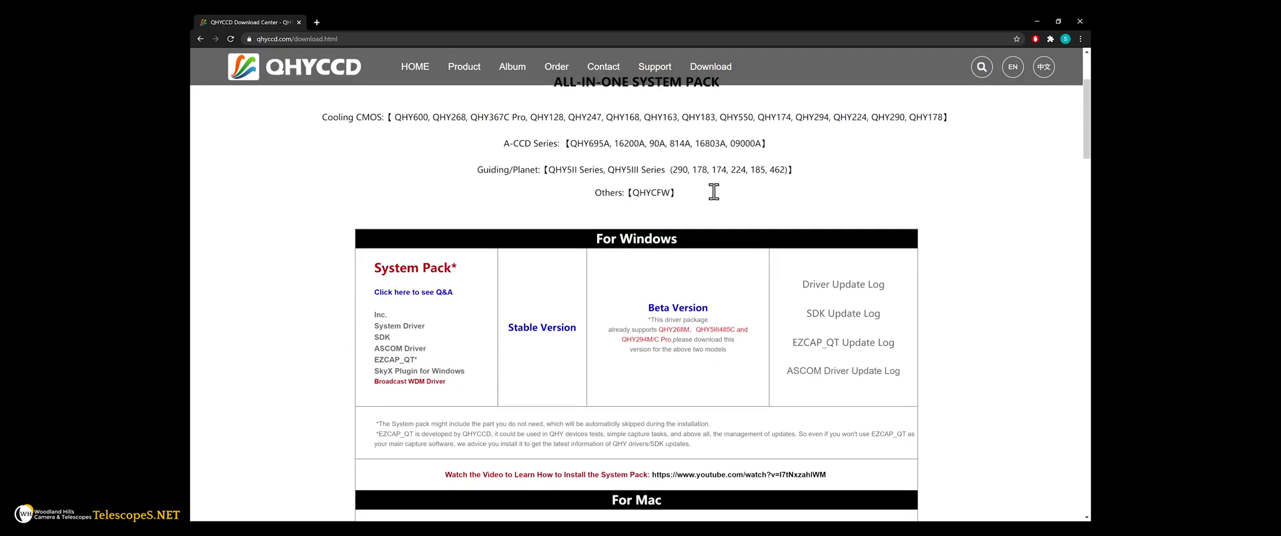
scroll(714, 192, "down", 1)
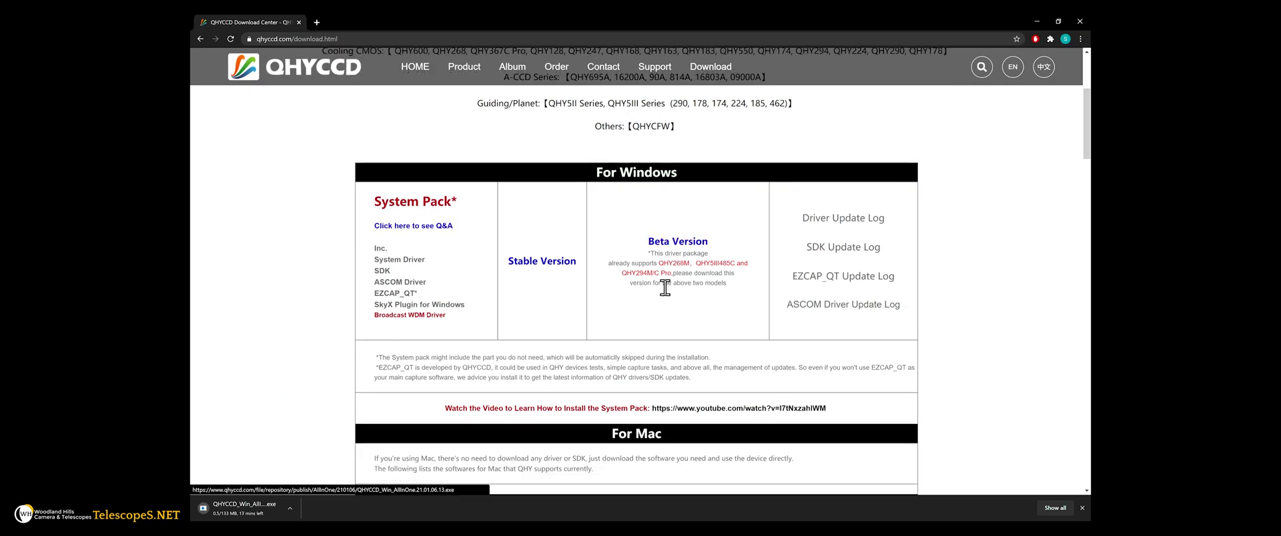
scroll(700, 274, "down", 10)
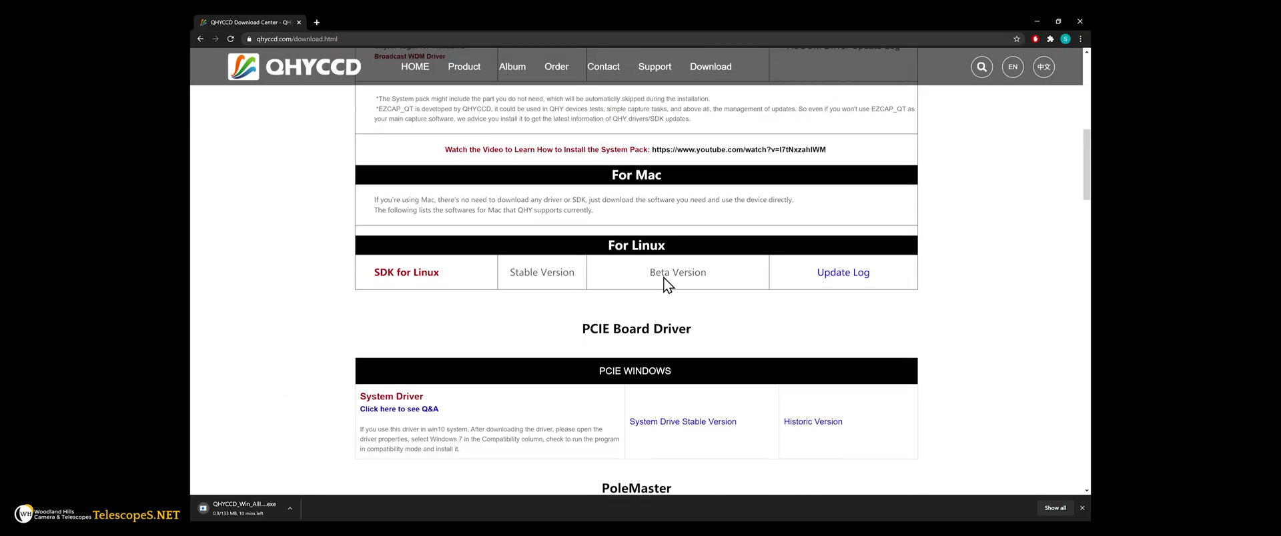
scroll(664, 286, "down", 10)
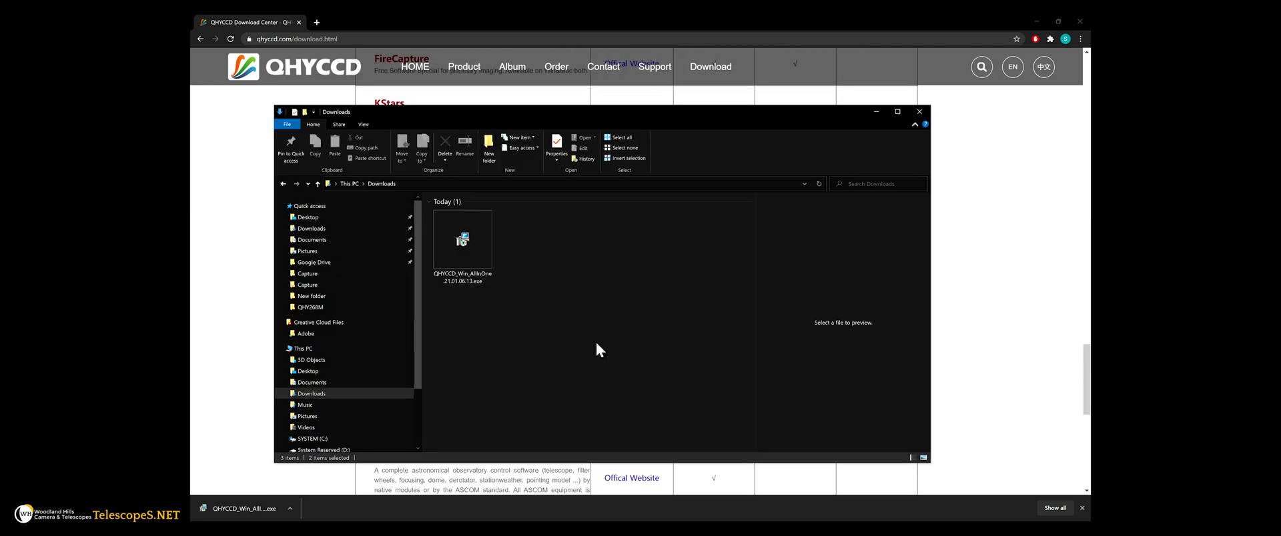
Run QHYCCD_Win_AllInOne.21.01.06.13.exe from the Downloads folder and allow it despite the SmartScreen block.
double_click(474, 247)
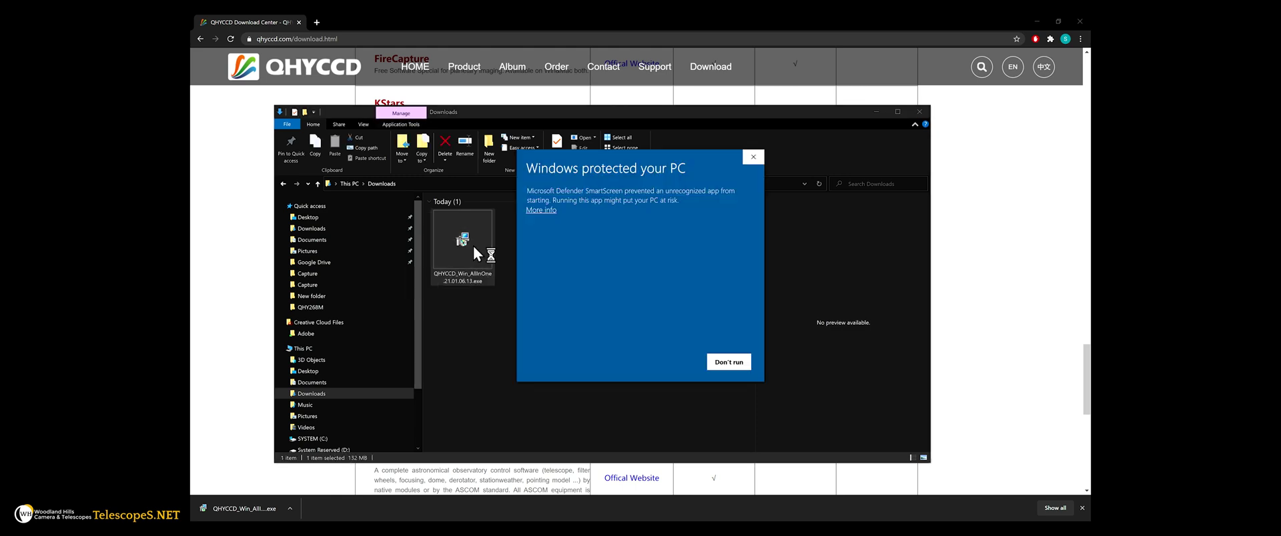
left_click(547, 211)
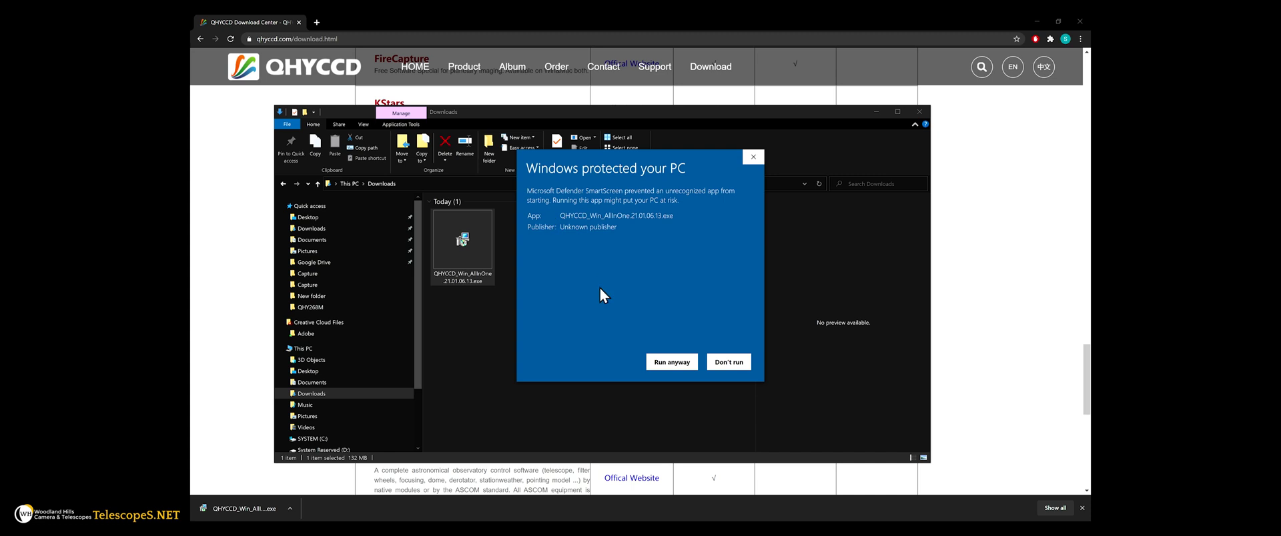
left_click(660, 364)
Go through the QHYCCD_Win_AllInOne setup pages with the default Start Menu folder, up to the additional tasks.
left_click(687, 385)
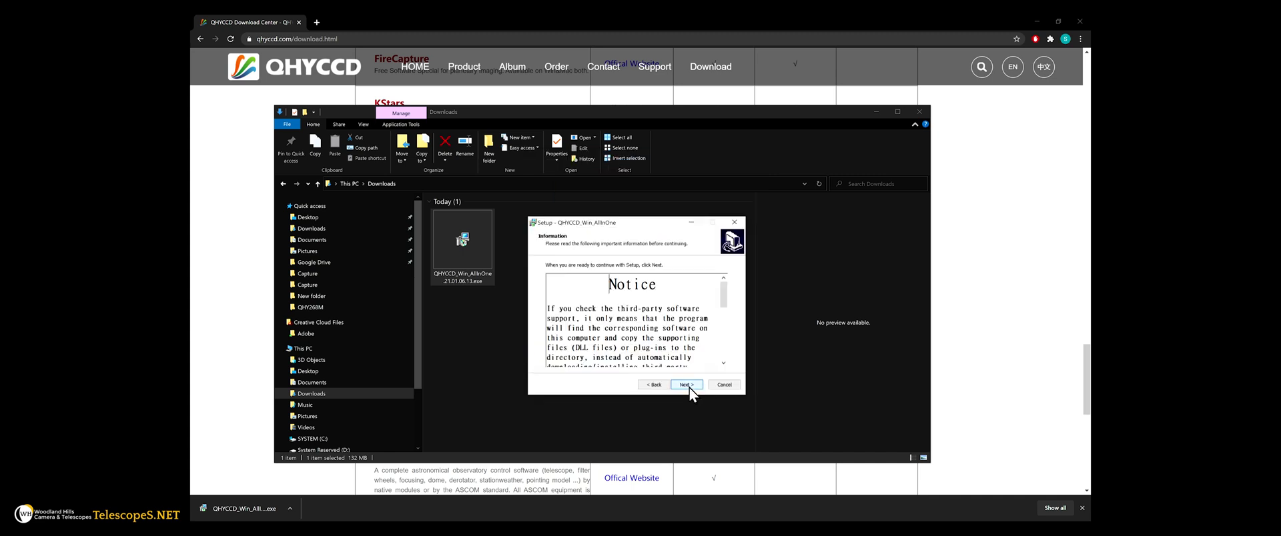
left_click(687, 385)
left_click(686, 385)
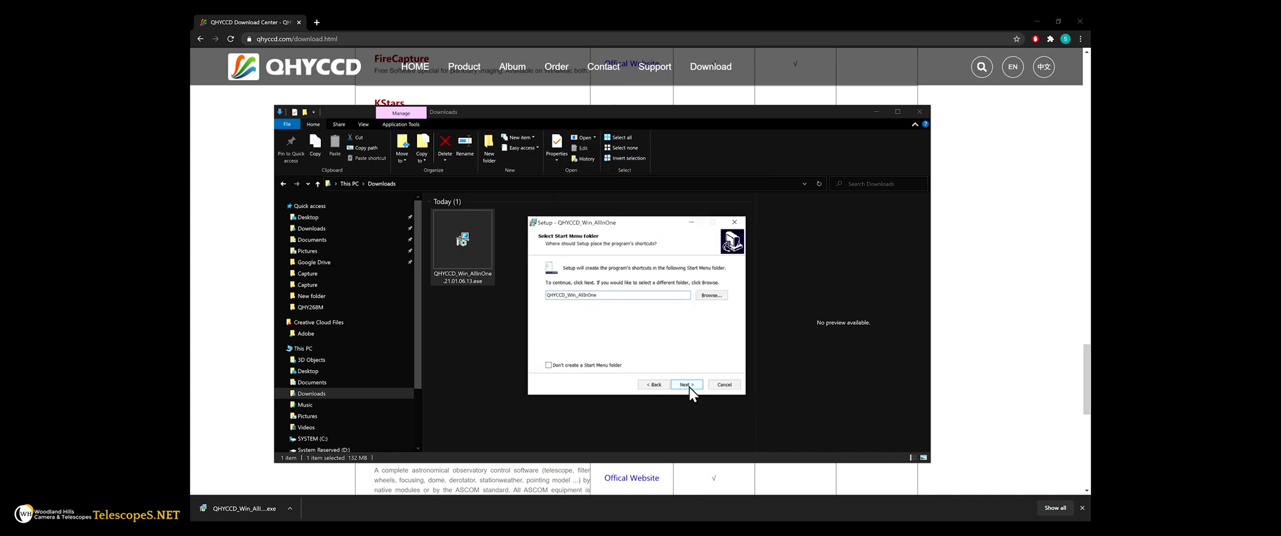
left_click(687, 385)
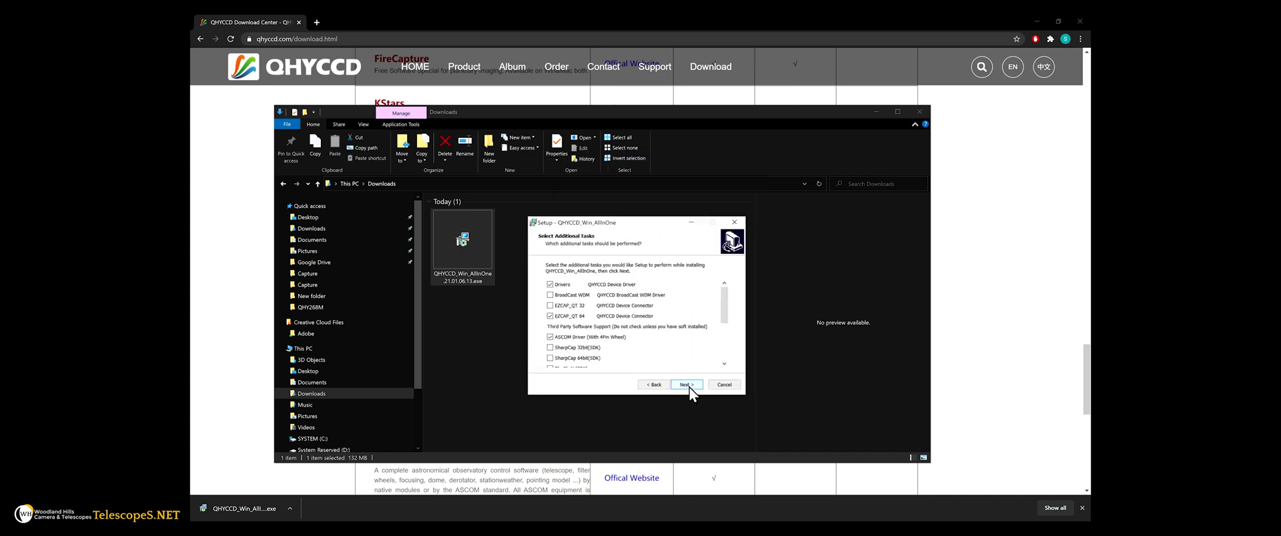
Try the SharpCap 32bit and 64bit SDK support options among the installer's additional tasks.
scroll(627, 332, "down", 1)
left_click(586, 317)
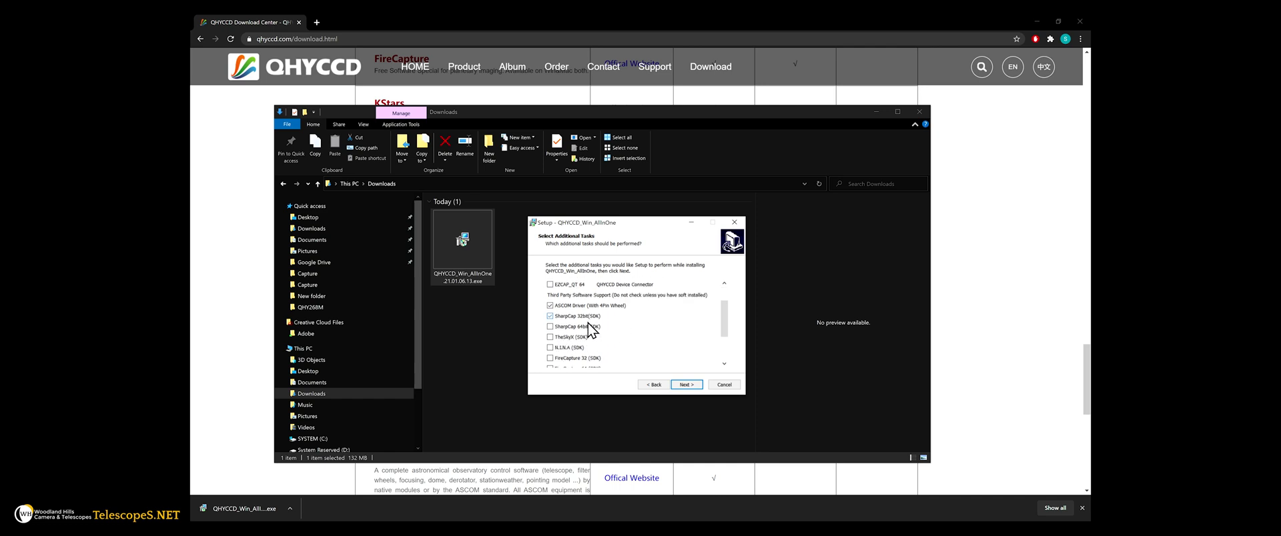
left_click(586, 327)
left_click(591, 326)
left_click(591, 316)
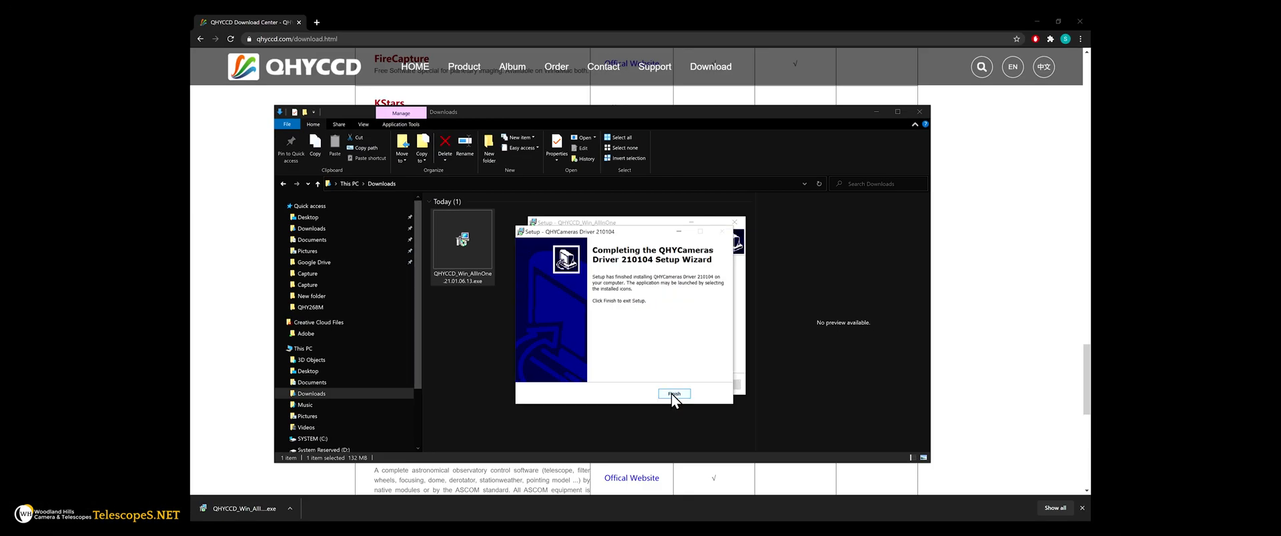
Complete the QHYCameras Driver 210104 setup with its camera drivers selected, and finish the ASCOM QHYCCD FilterWheel Driver setup.
left_click(673, 394)
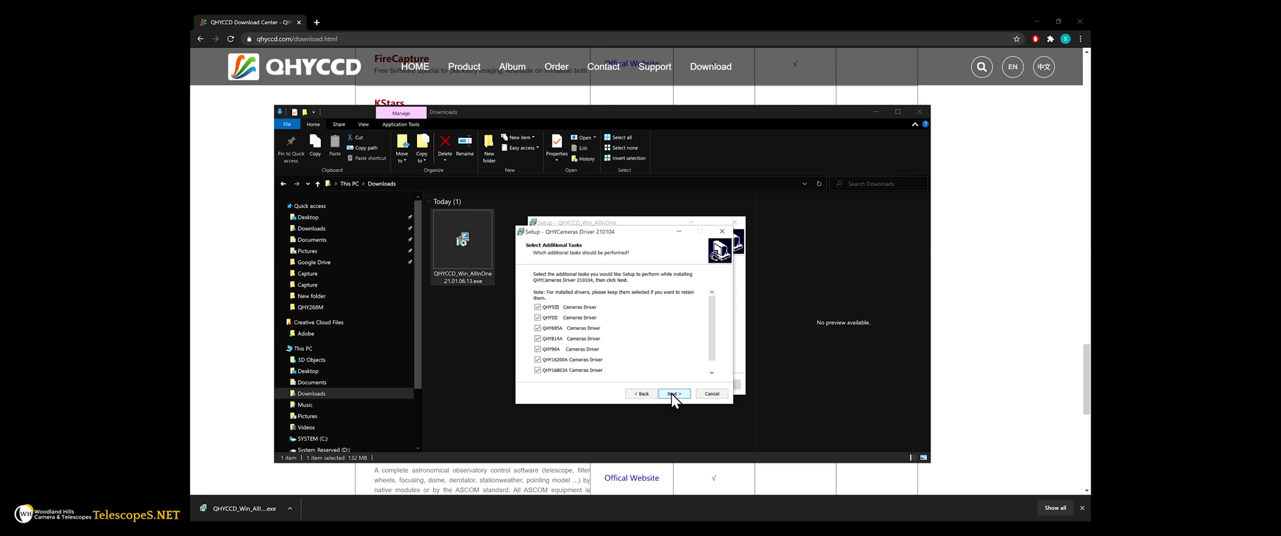
left_click(672, 394)
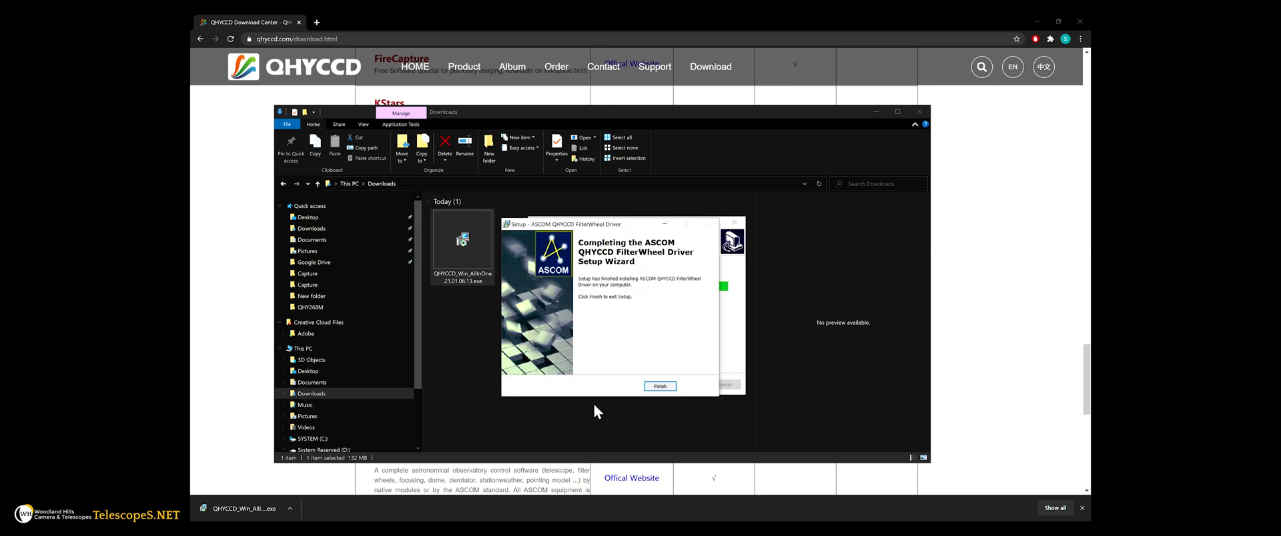
left_click(659, 386)
left_click(650, 298)
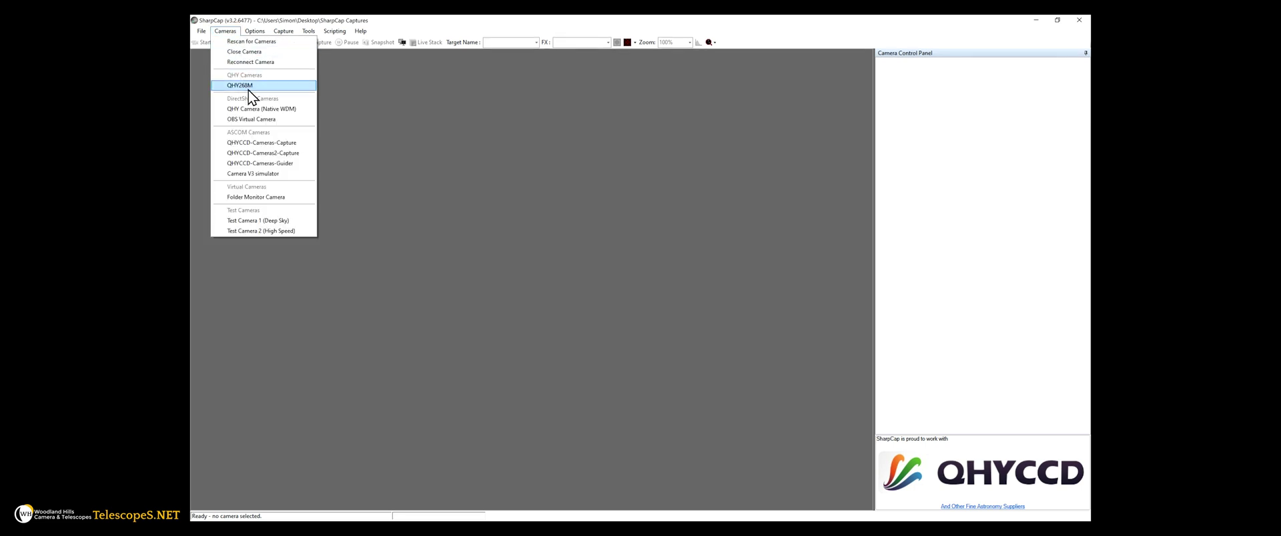
Connect the native QHY268M camera in SharpCap and set its colour space to MONO16.
left_click(248, 87)
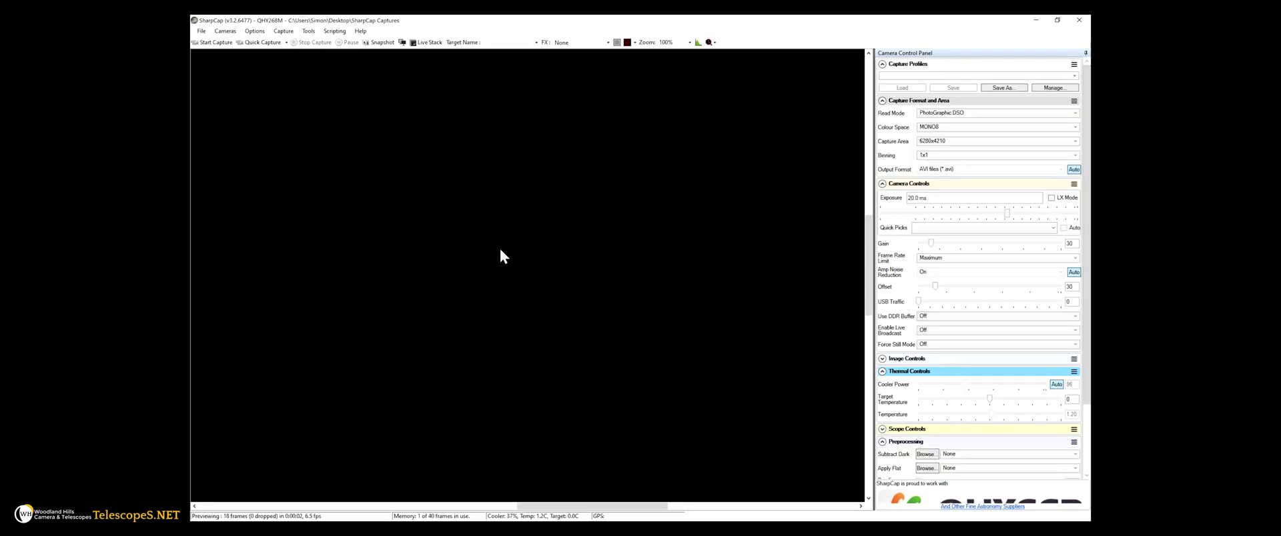
left_click(941, 128)
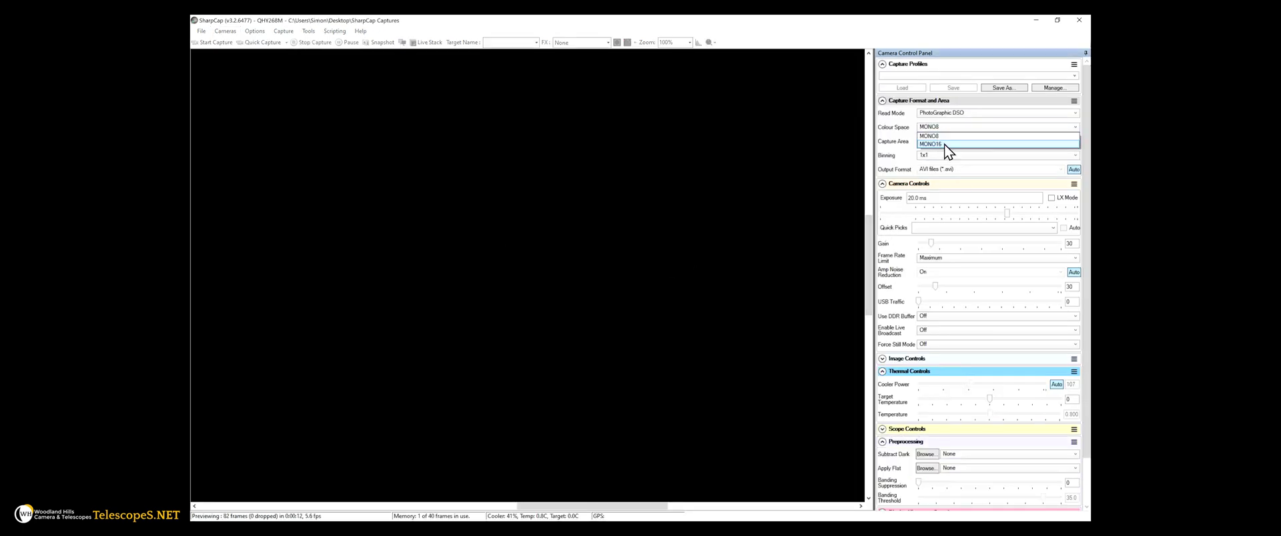
left_click(947, 145)
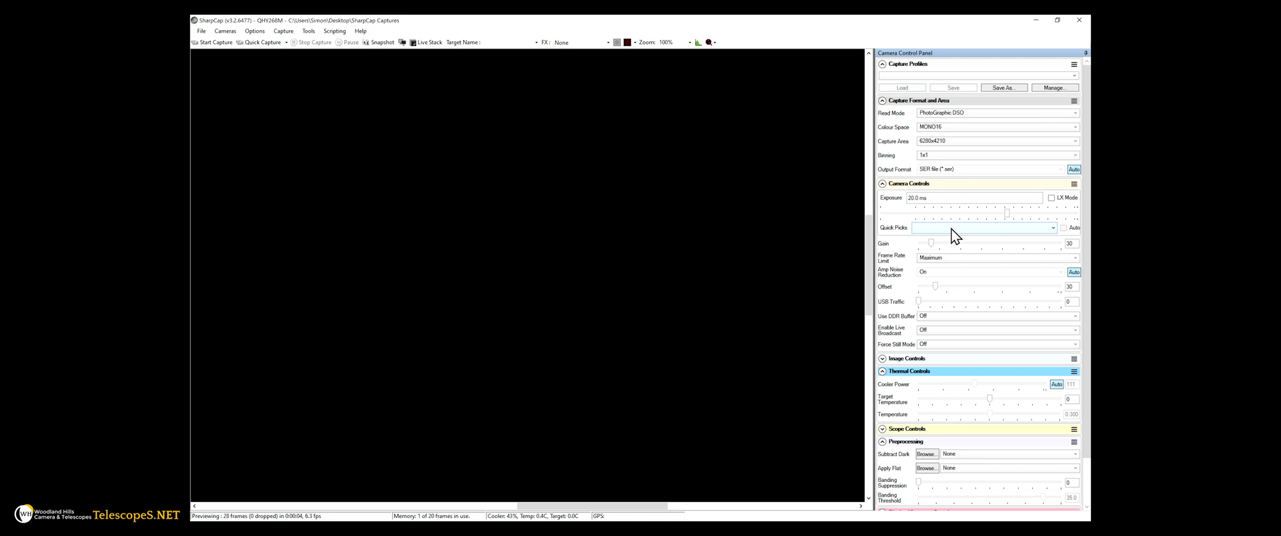
Expand the image controls and set the camera's read mode to High Gain Mode.
left_click(924, 361)
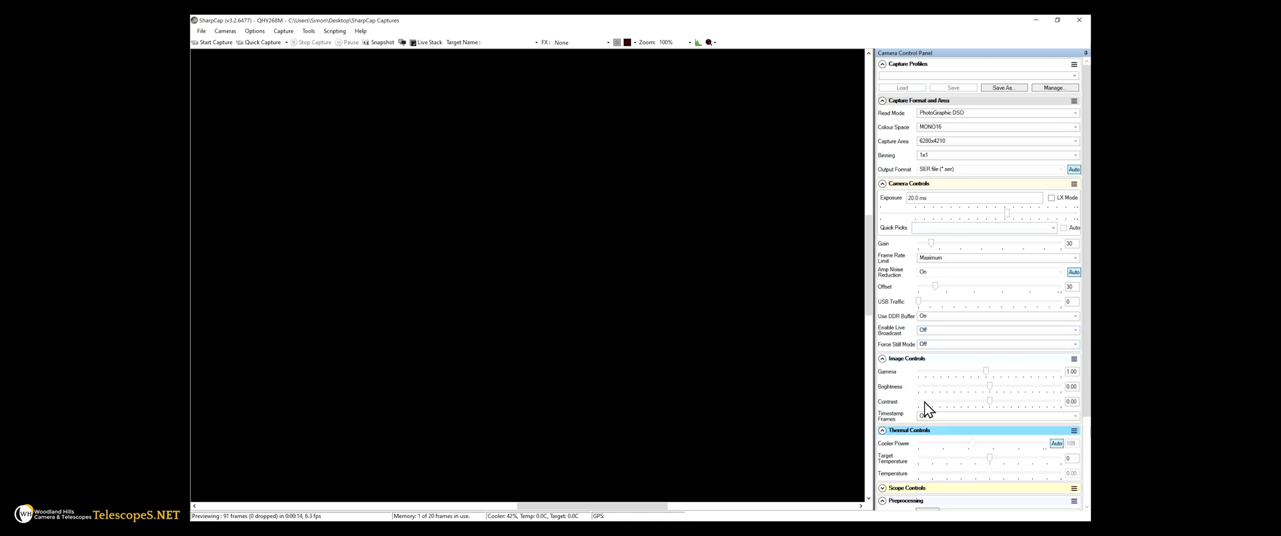
left_click(942, 113)
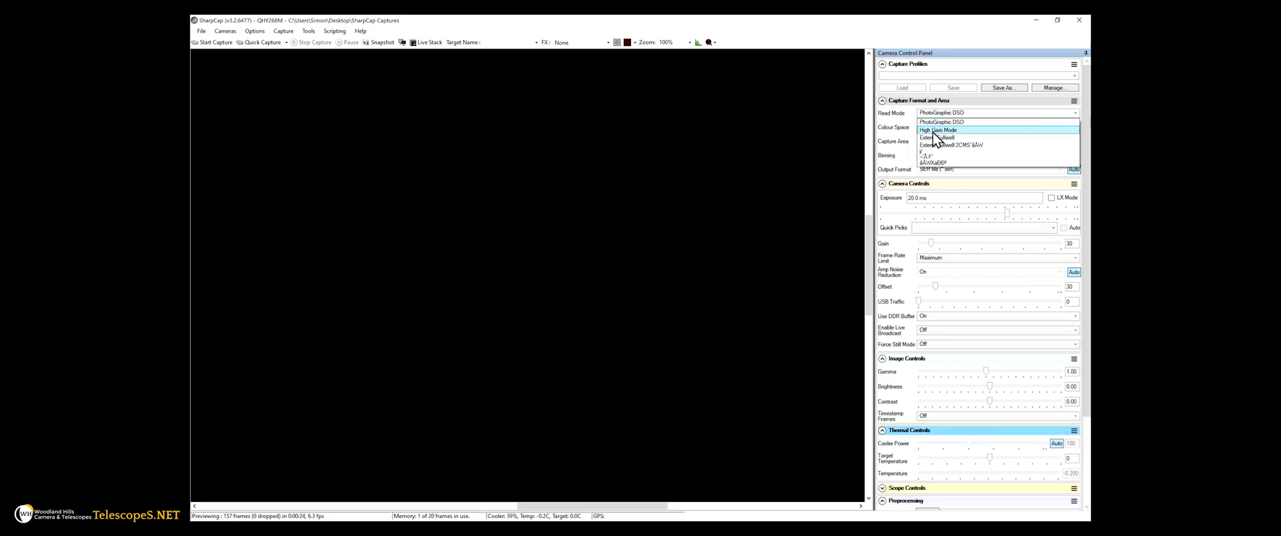
left_click(987, 130)
Choose QHYCCD FilterWheel as the filter wheel in SharpCap's hardware settings.
left_click(201, 30)
left_click(222, 53)
left_click(578, 145)
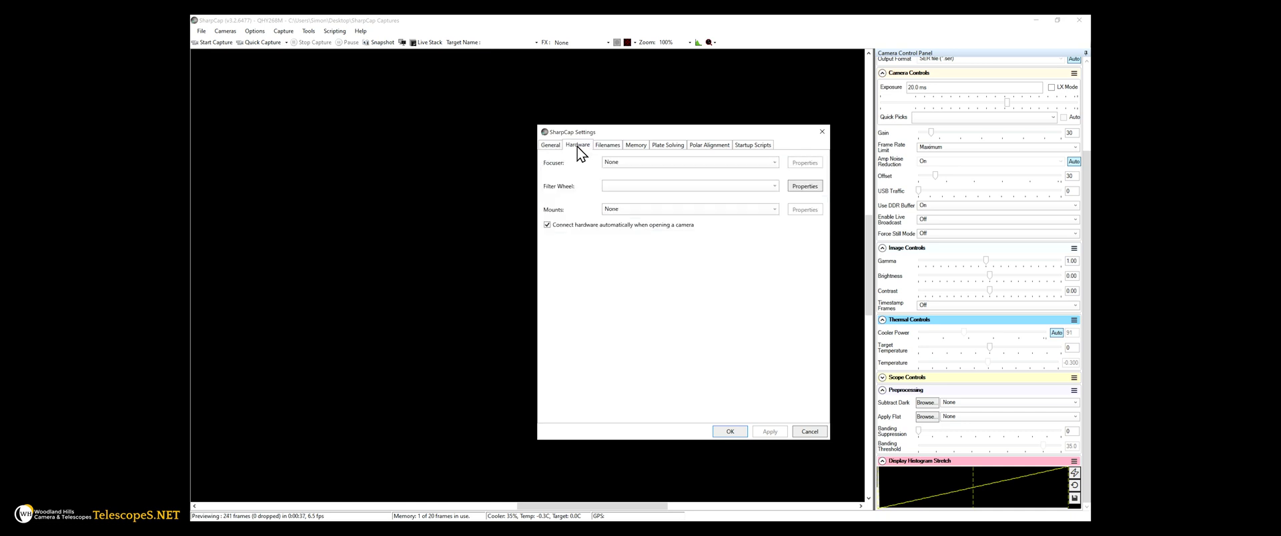
left_click(751, 187)
left_click(700, 207)
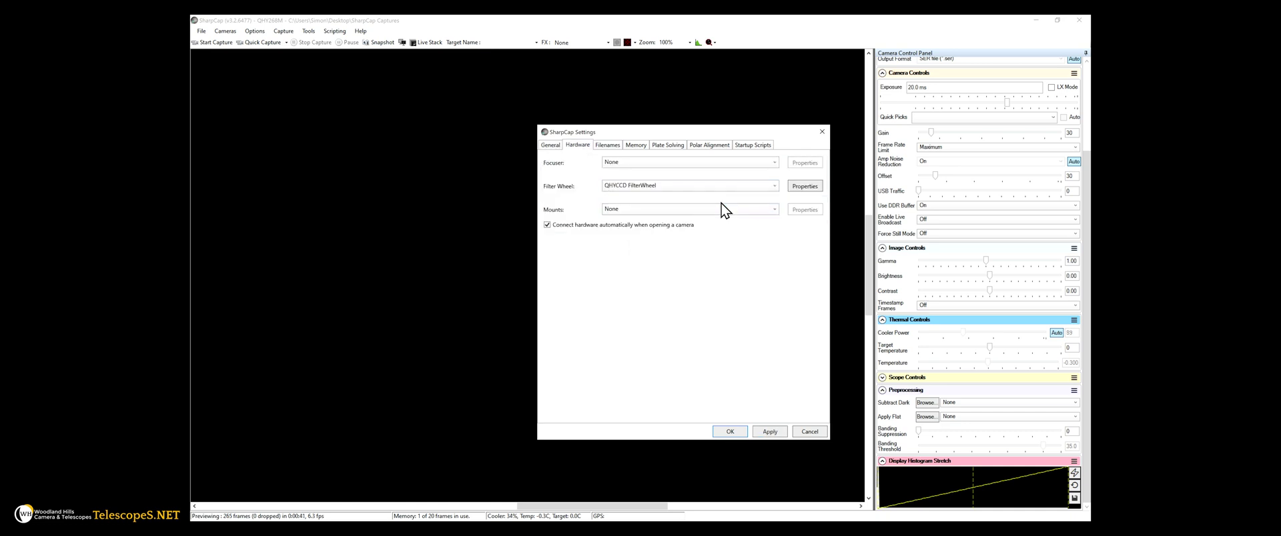
Set the number of filter slots to 7 in the filter wheel's properties and accept the setup.
left_click(804, 188)
left_click(669, 192)
left_click(668, 192)
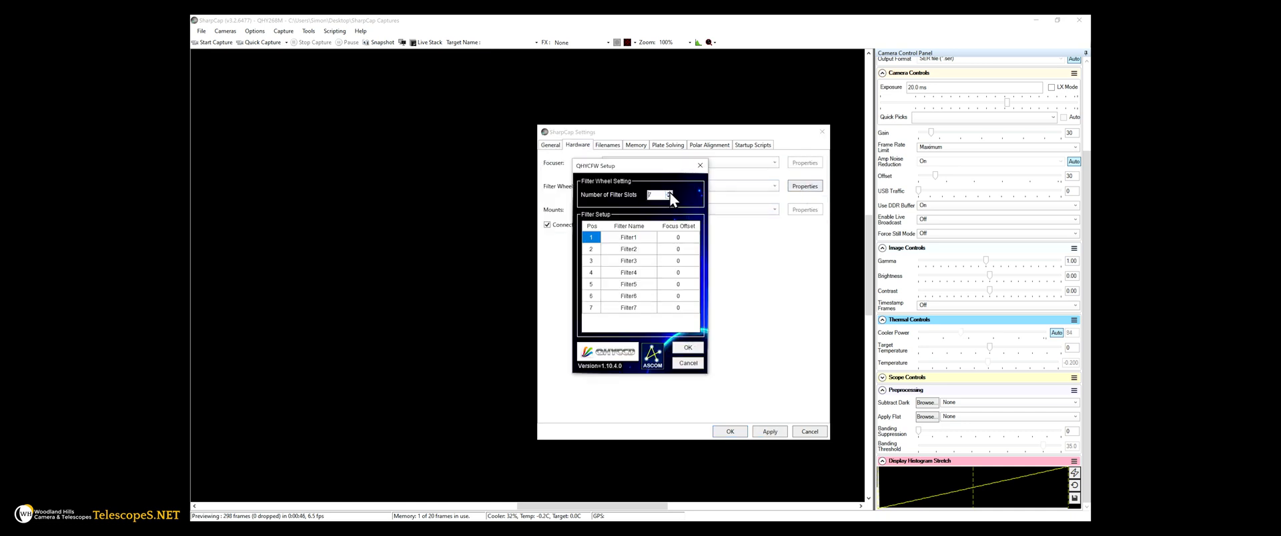
left_click(687, 348)
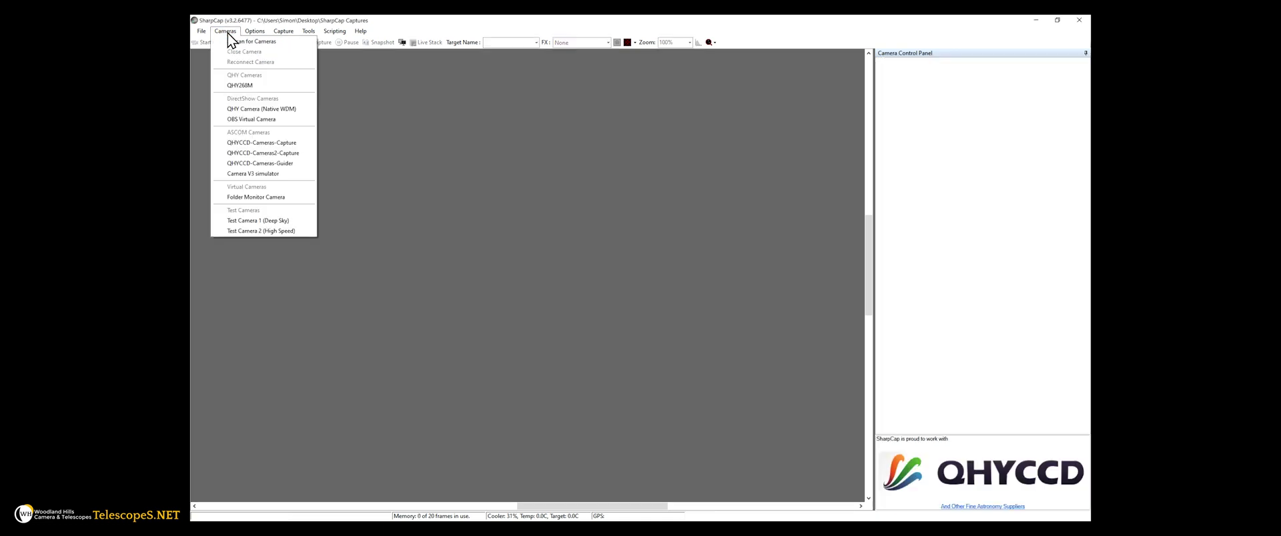
Open the ASCOM camera QHYCCD-Cameras-Capture and choose the DSO gain and offset preset in its setup.
left_click(266, 148)
left_click(671, 317)
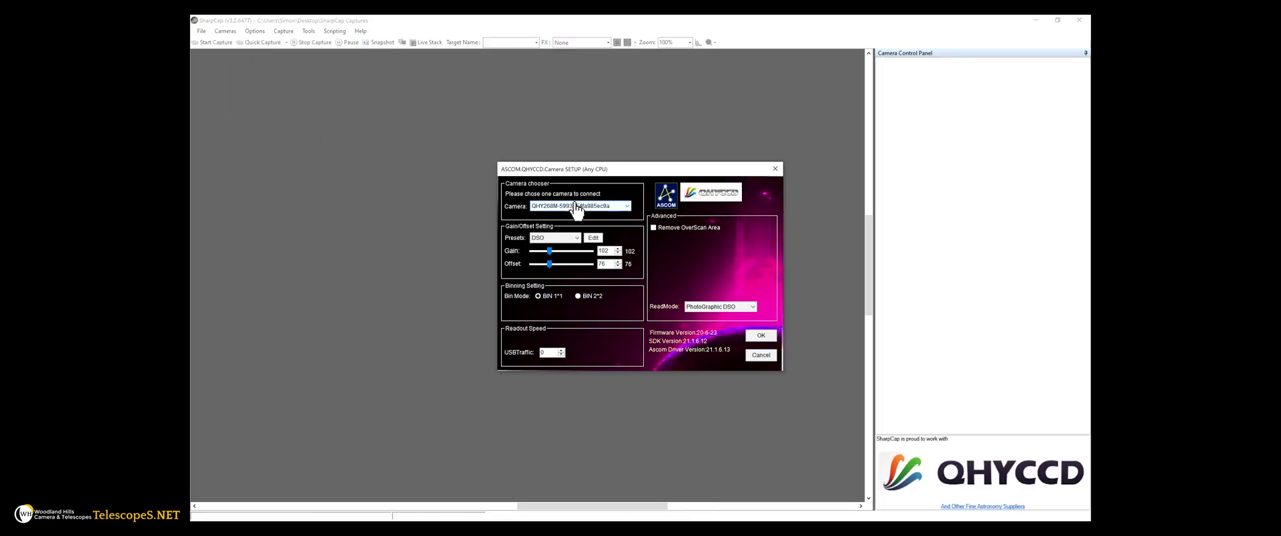
left_click(557, 239)
left_click(558, 247)
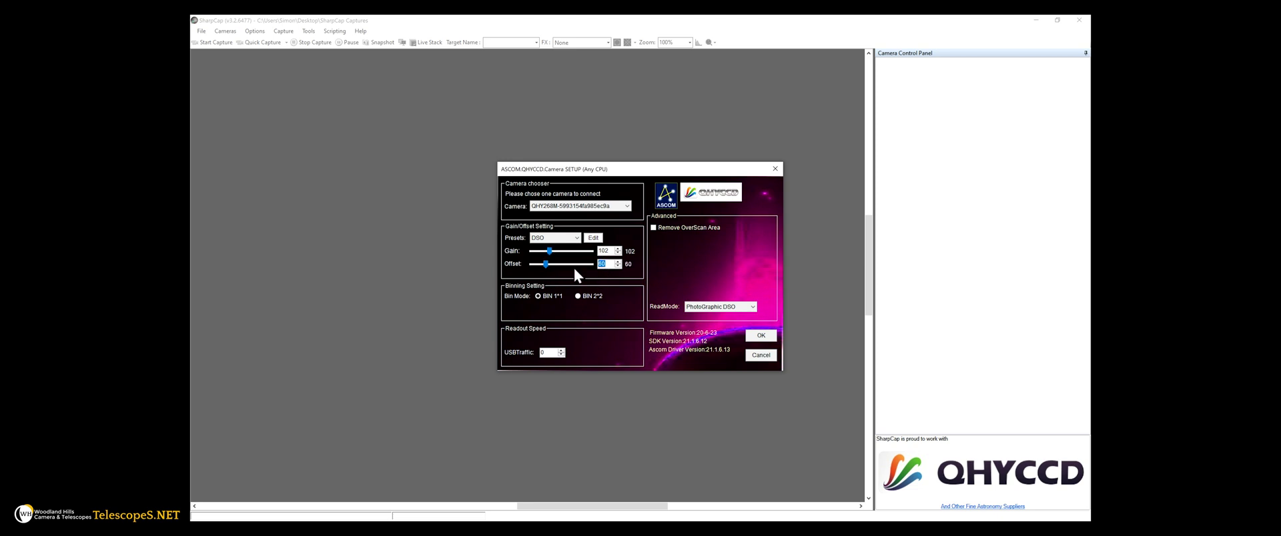
Set both the offset and the gain to 30 in the ASCOM camera setup.
type("30")
double_click(600, 251)
type("30")
Accept the camera setup with the PhotoGraphic DSO read mode, and open the setup of the QHYCCD FilterWheel.
left_click(721, 307)
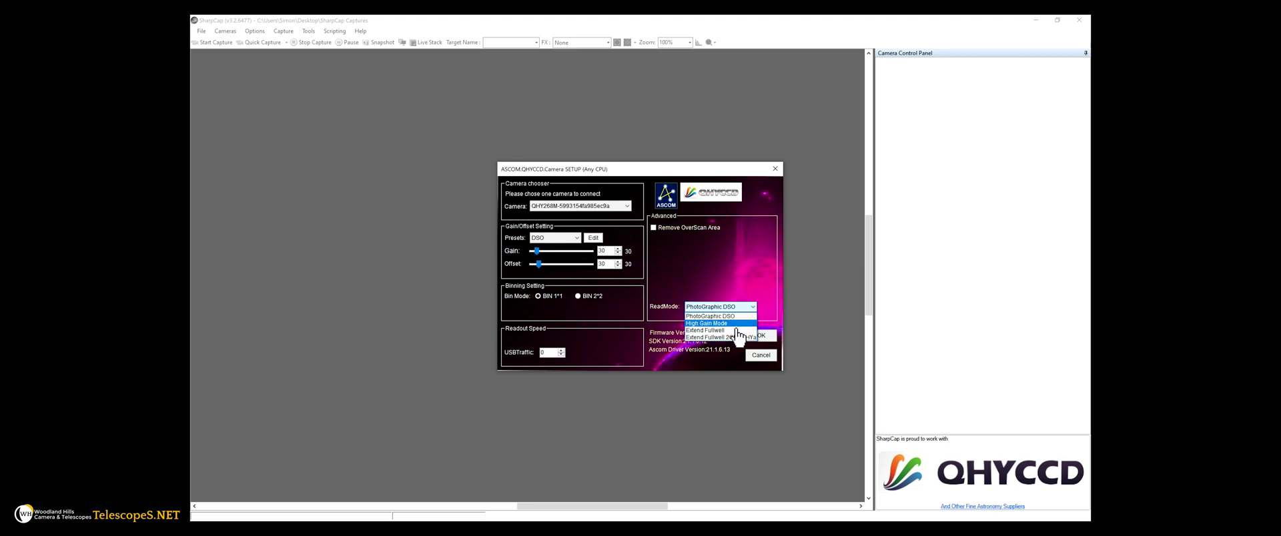
left_click(703, 265)
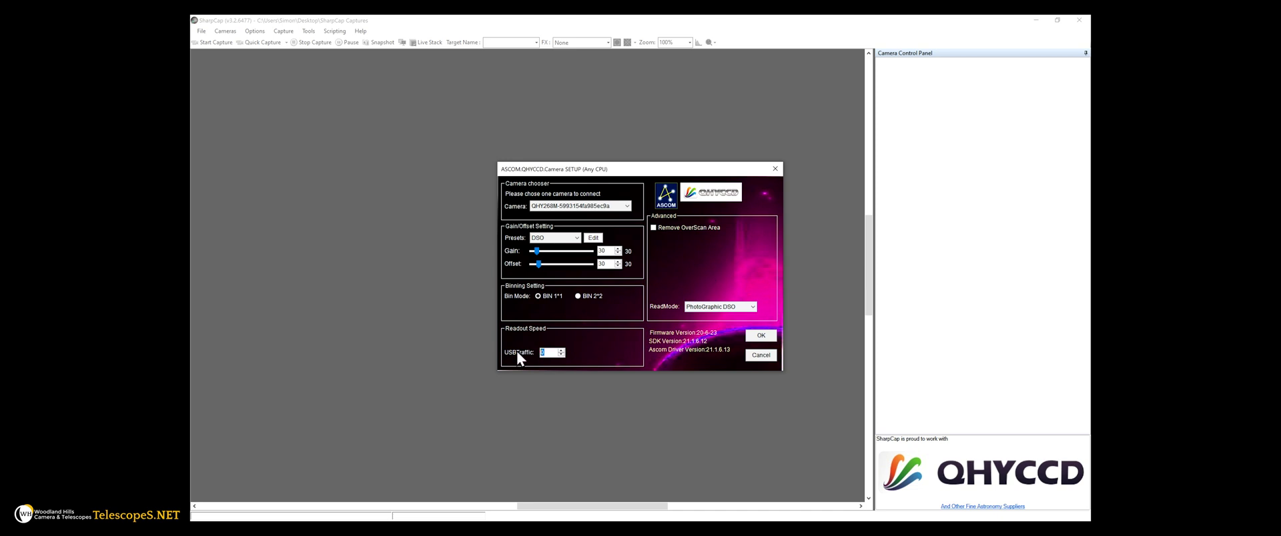
left_click(758, 337)
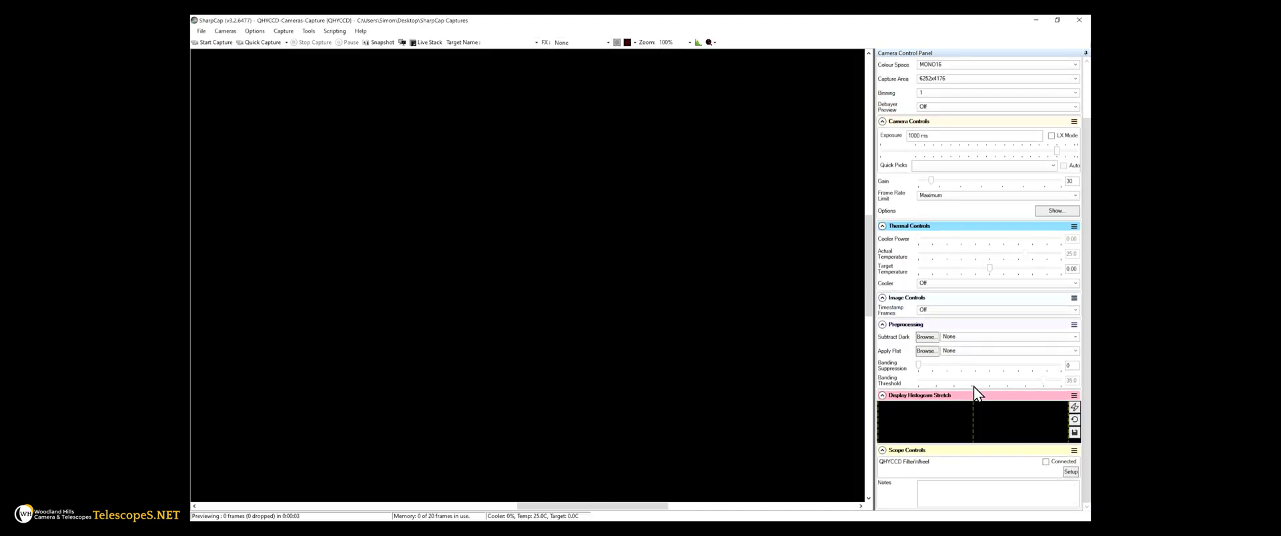
left_click(1070, 472)
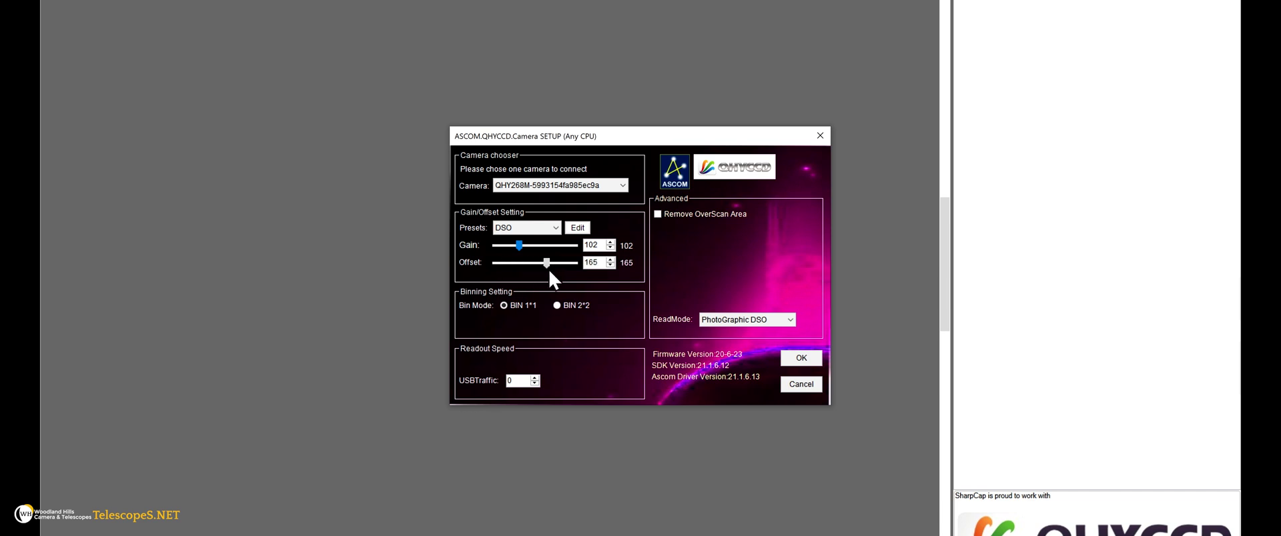
Set the offset and gain to 30 and the USB traffic to 15 in the ASCOM camera setup.
left_click_drag(592, 266, 557, 265)
type("30")
left_click_drag(592, 246, 566, 245)
type("30")
key("Tab")
left_click_drag(514, 380, 482, 379)
type("15")
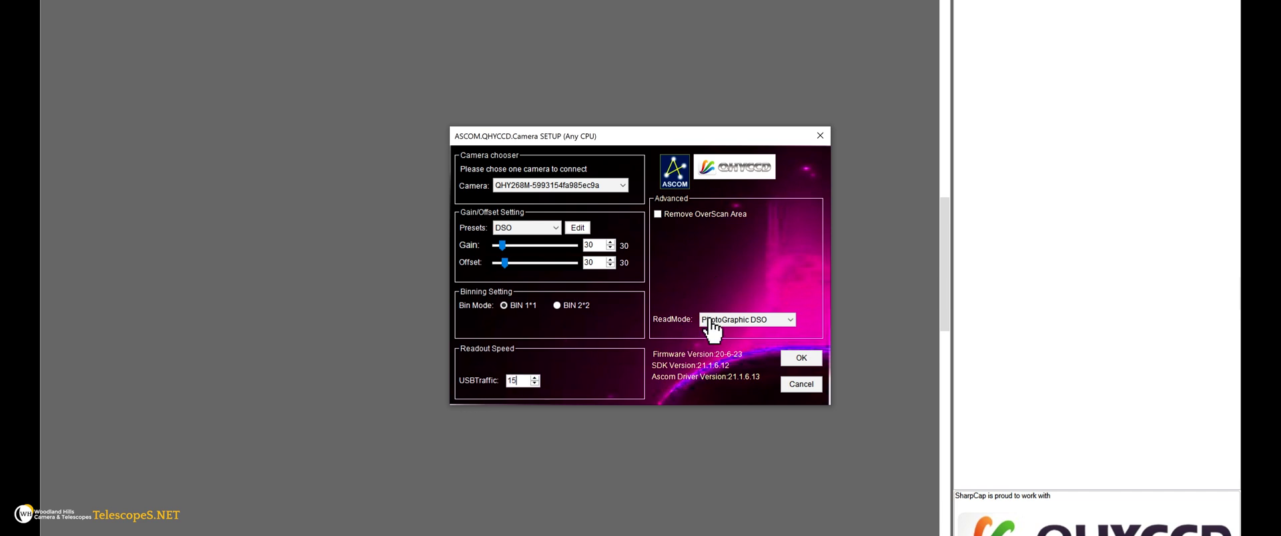